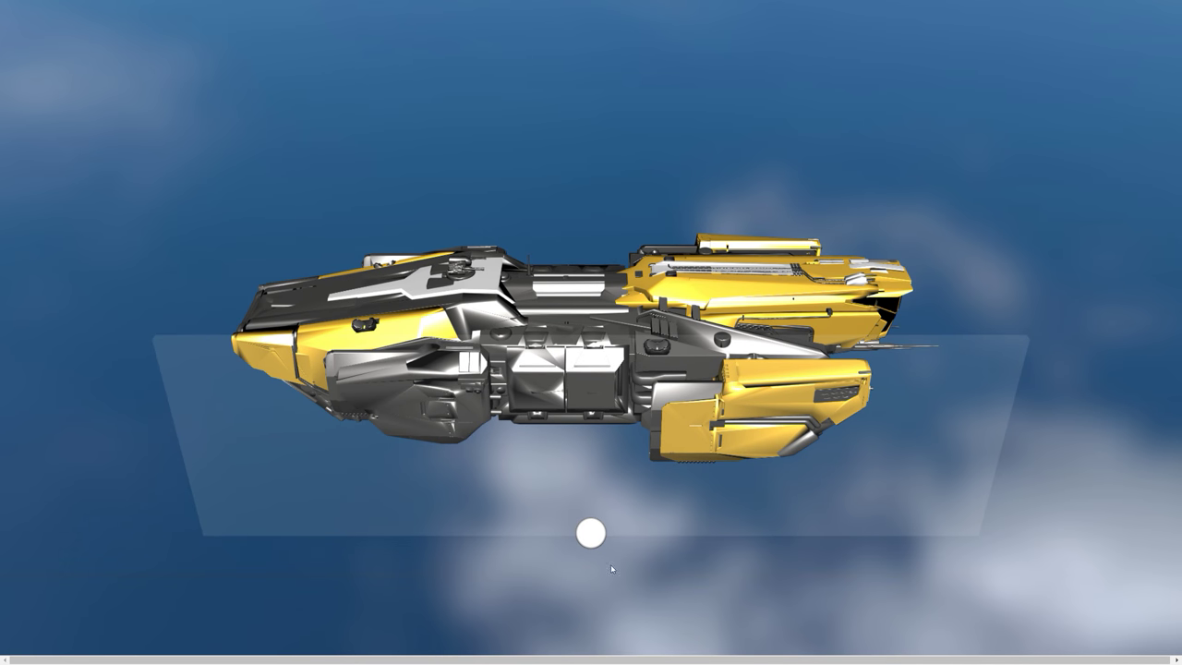
# Move the cutting plane through the half Vulcan model and examine its interior
pyautogui.moveTo(591, 533); pyautogui.dragTo(591, 414)
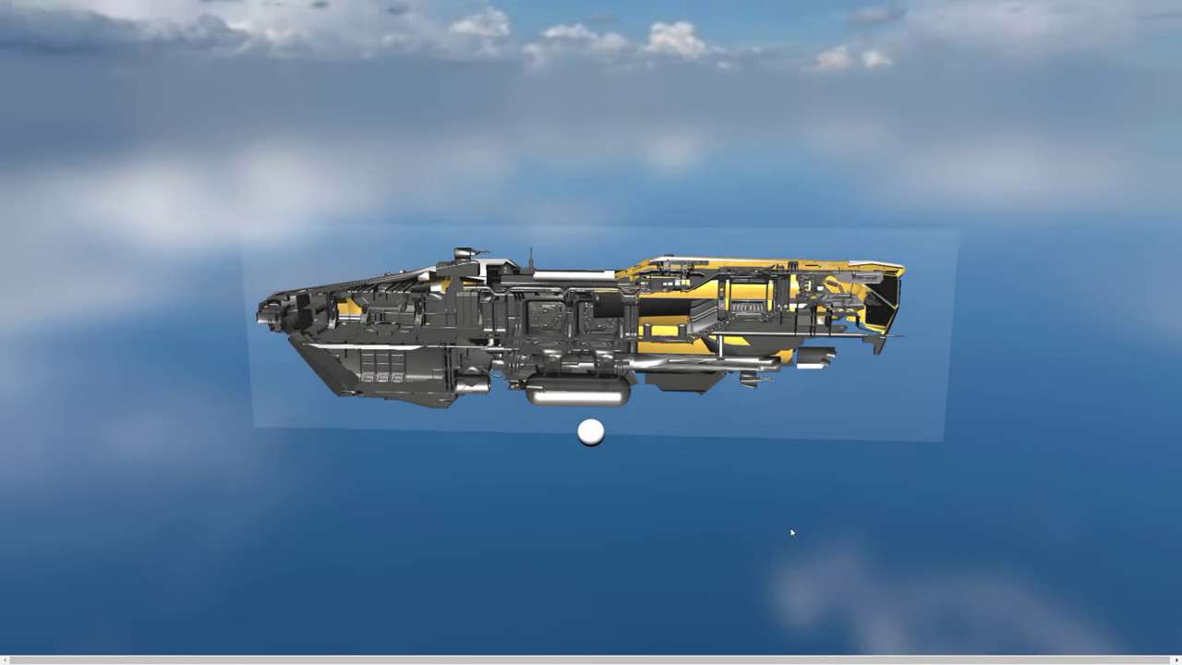
pyautogui.moveTo(790, 529)
pyautogui.mouseDown()
pyautogui.moveTo(790, 508)
pyautogui.moveTo(824, 486)
pyautogui.moveTo(771, 523)
pyautogui.mouseUp()
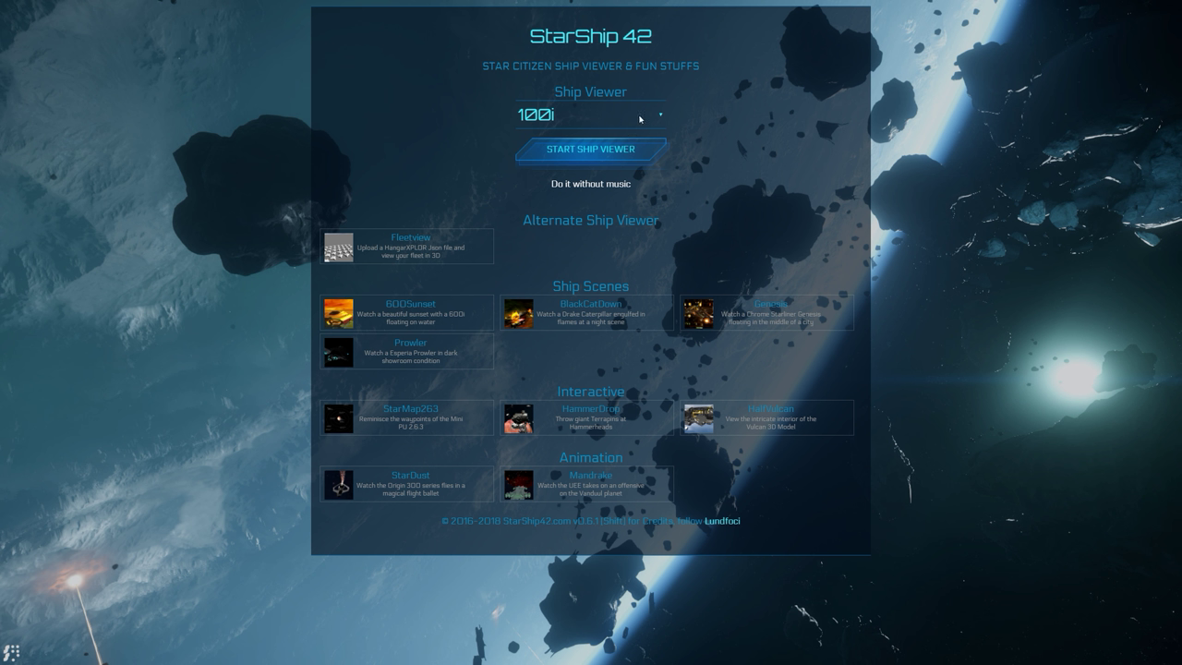
# Start the ship viewer with the 100i without music and look at the ship from the front above
pyautogui.click(588, 151)
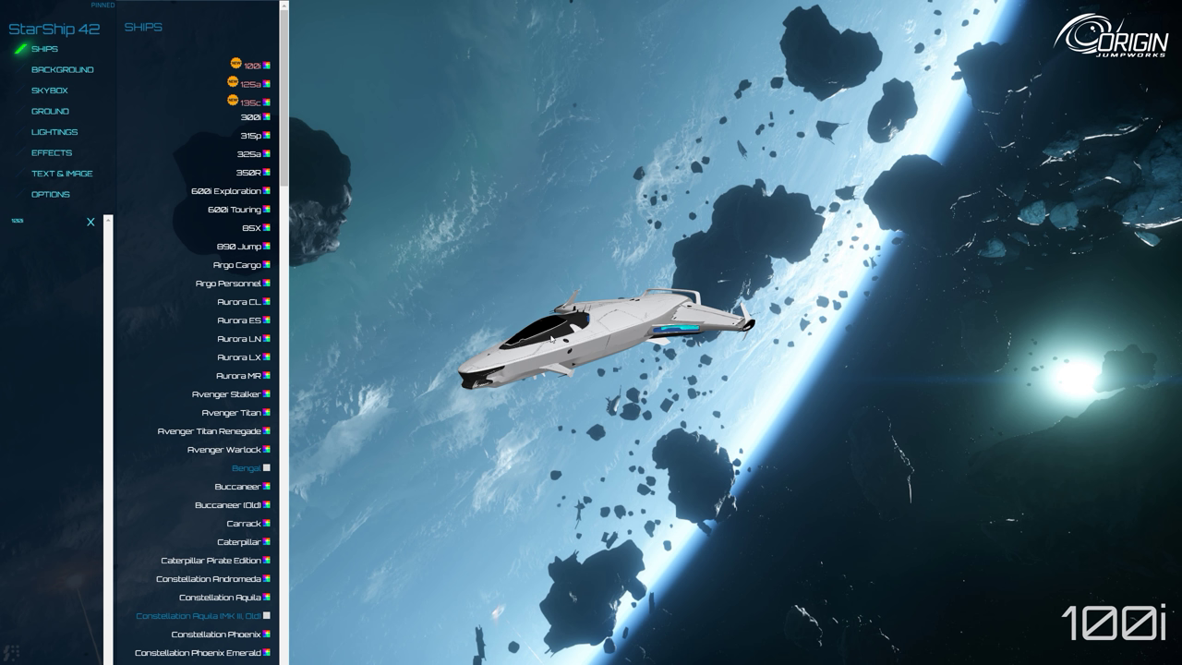
pyautogui.press('Escape')
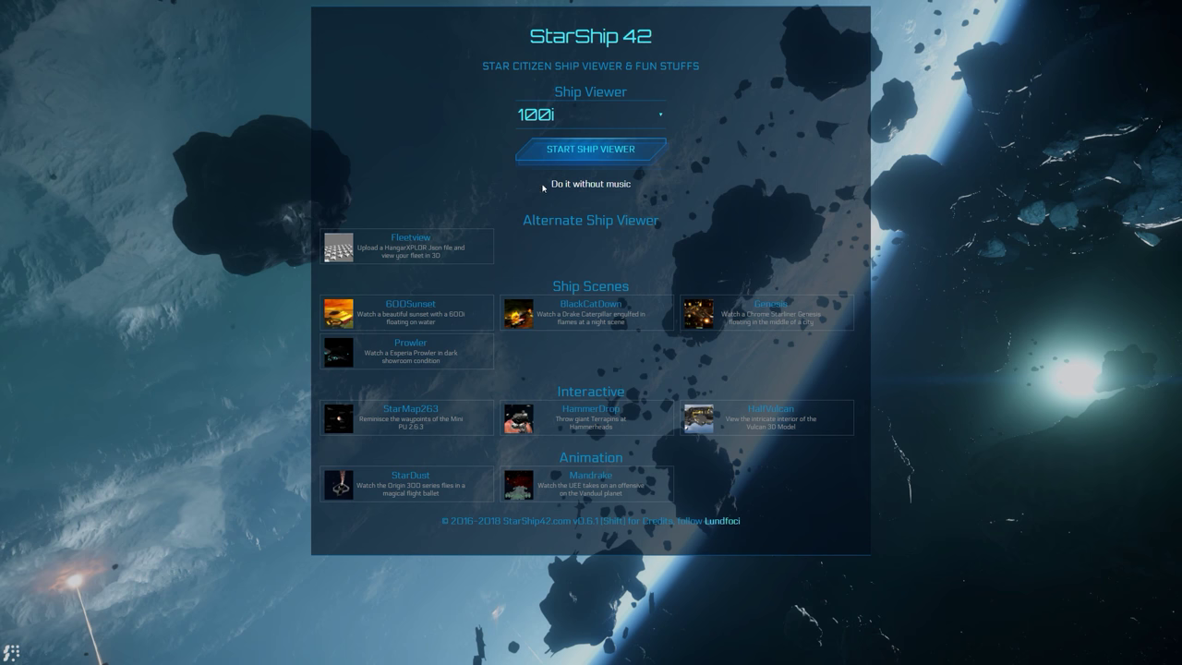
pyautogui.click(582, 184)
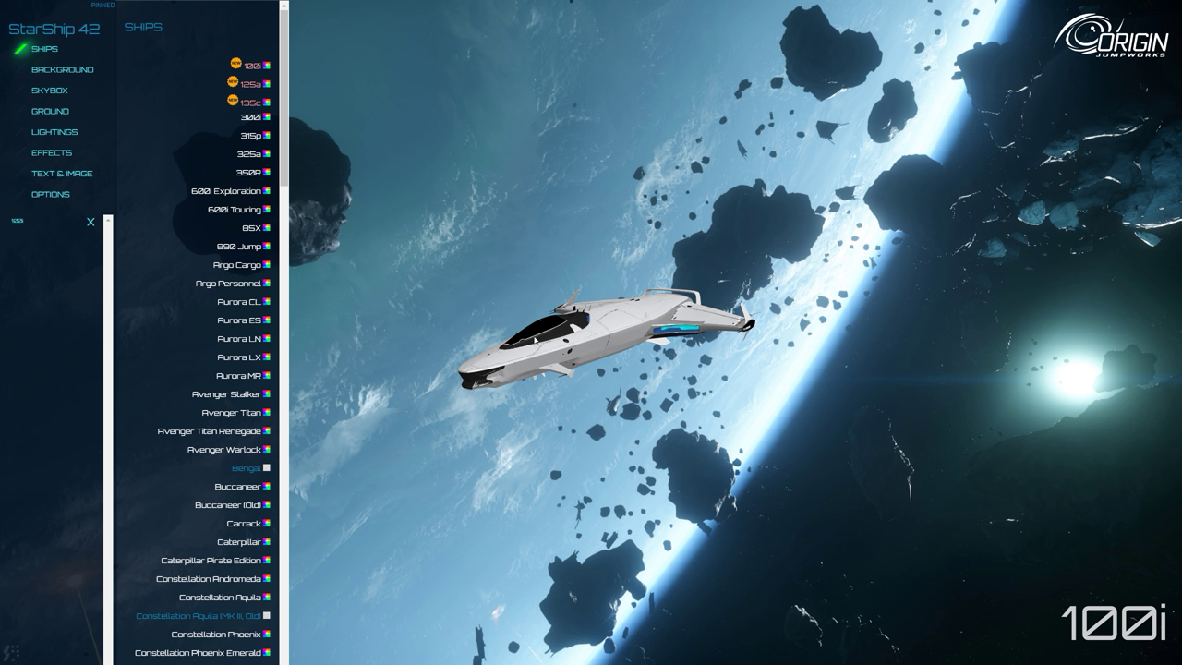
pyautogui.moveTo(536, 340); pyautogui.dragTo(663, 507)
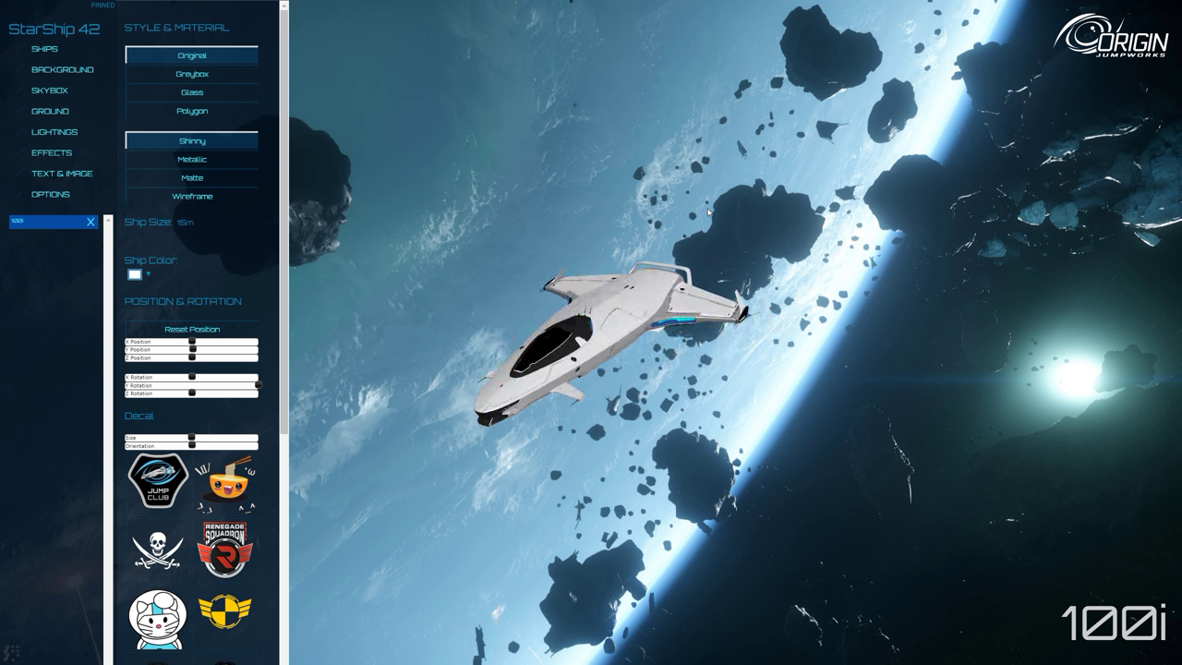
# Add the 300i next to the 100i, view both ships from the front, and leave the ship viewer
pyautogui.click(40, 52)
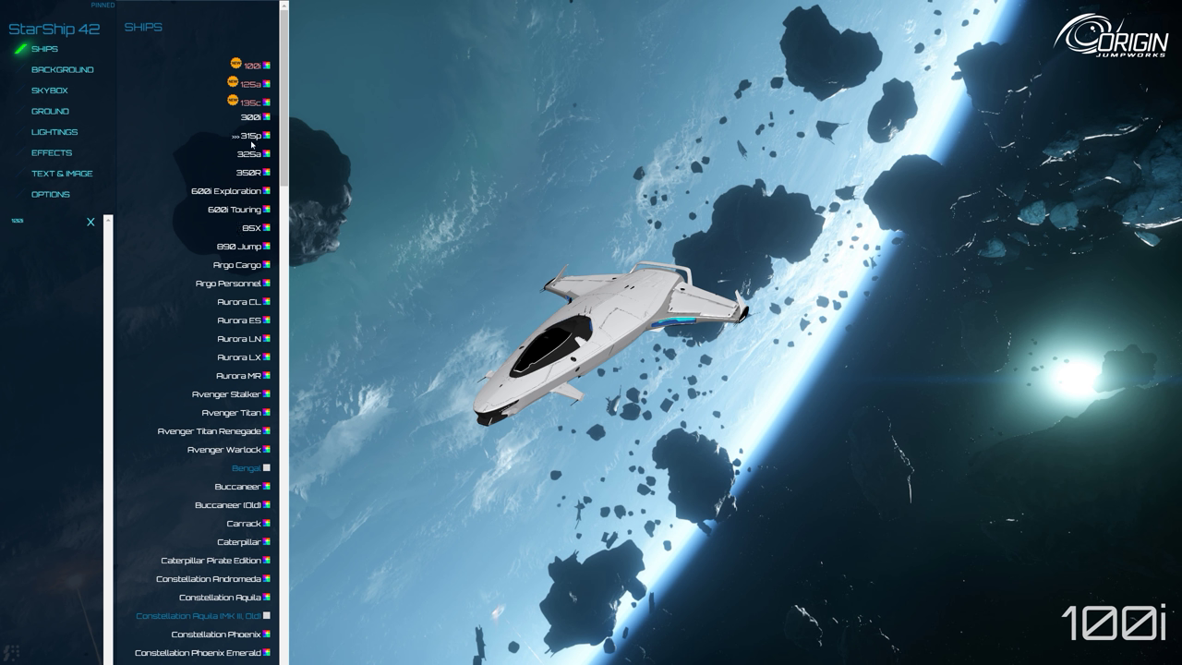
pyautogui.click(251, 117)
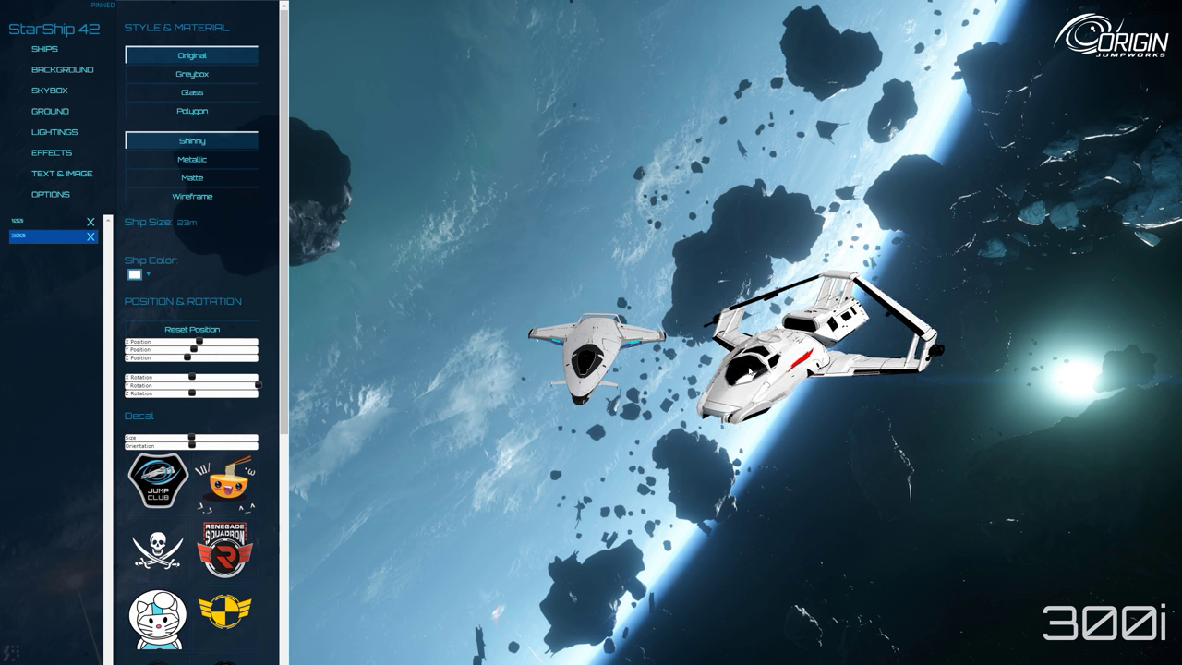
pyautogui.moveTo(665, 443); pyautogui.dragTo(778, 428)
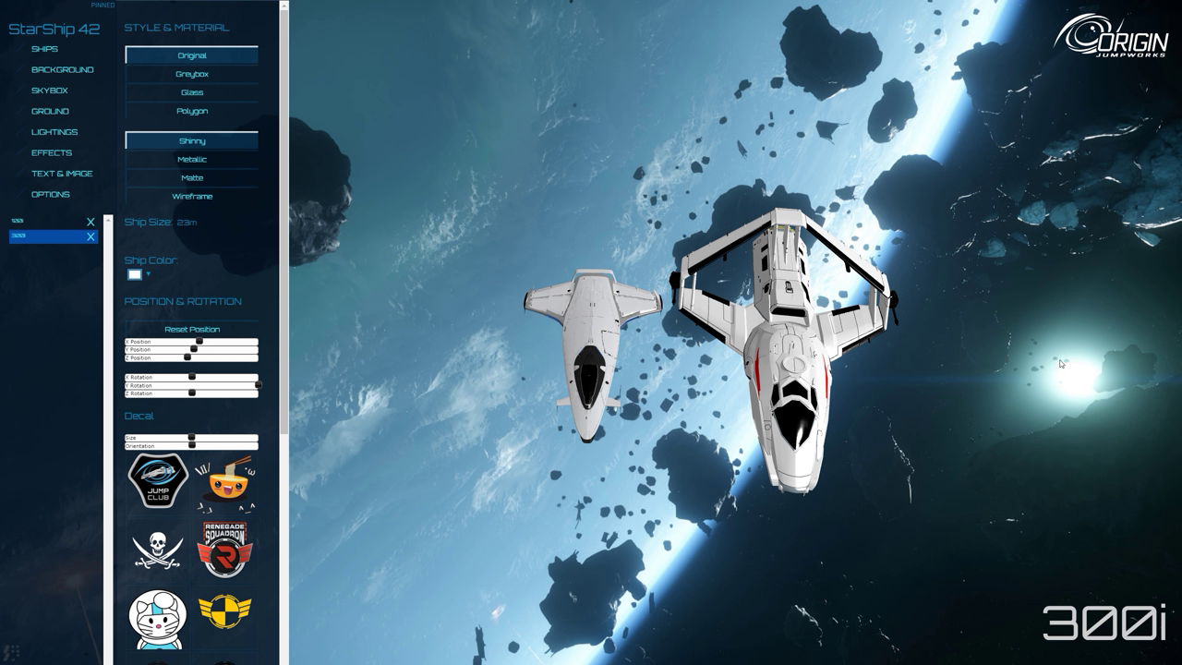
pyautogui.press('Escape')
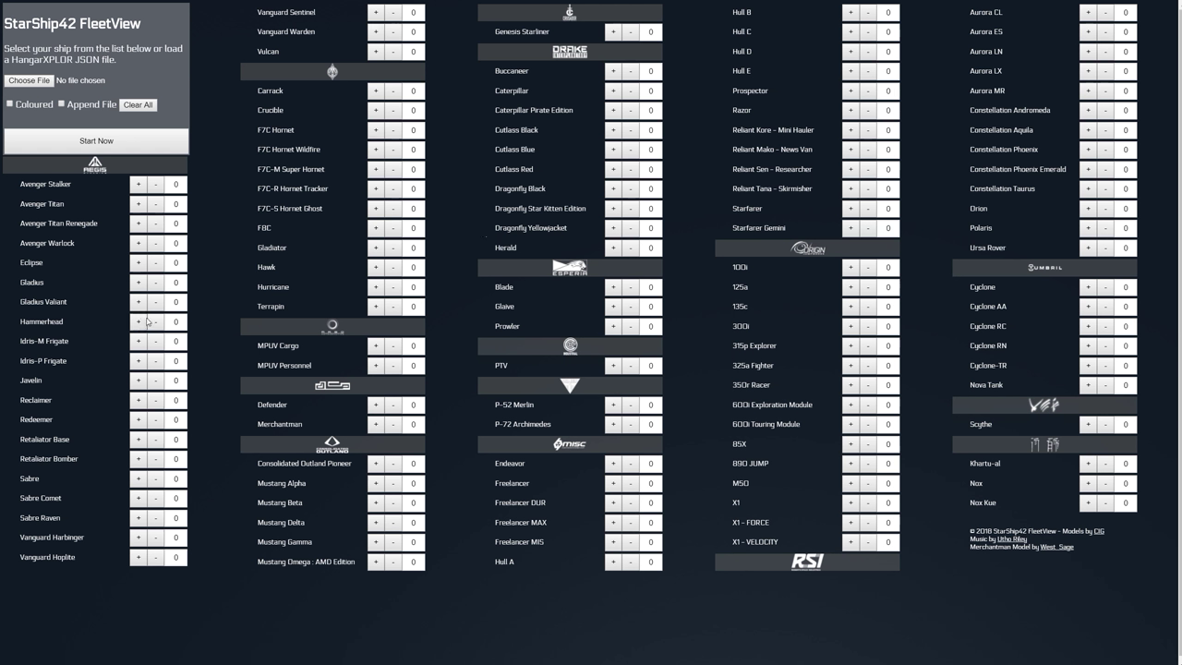
# In FleetView, add one Hammerhead, Reclaimer, Sabre Comet, Hurricane and Terrapin to the fleet
pyautogui.click(138, 321)
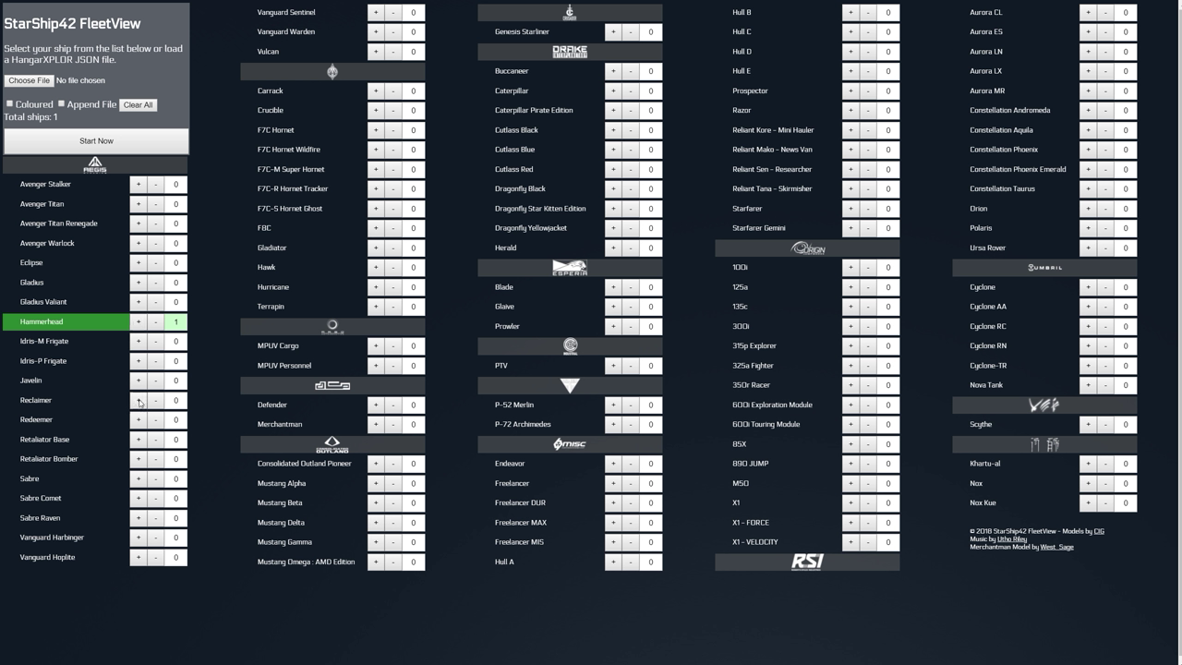
pyautogui.click(139, 400)
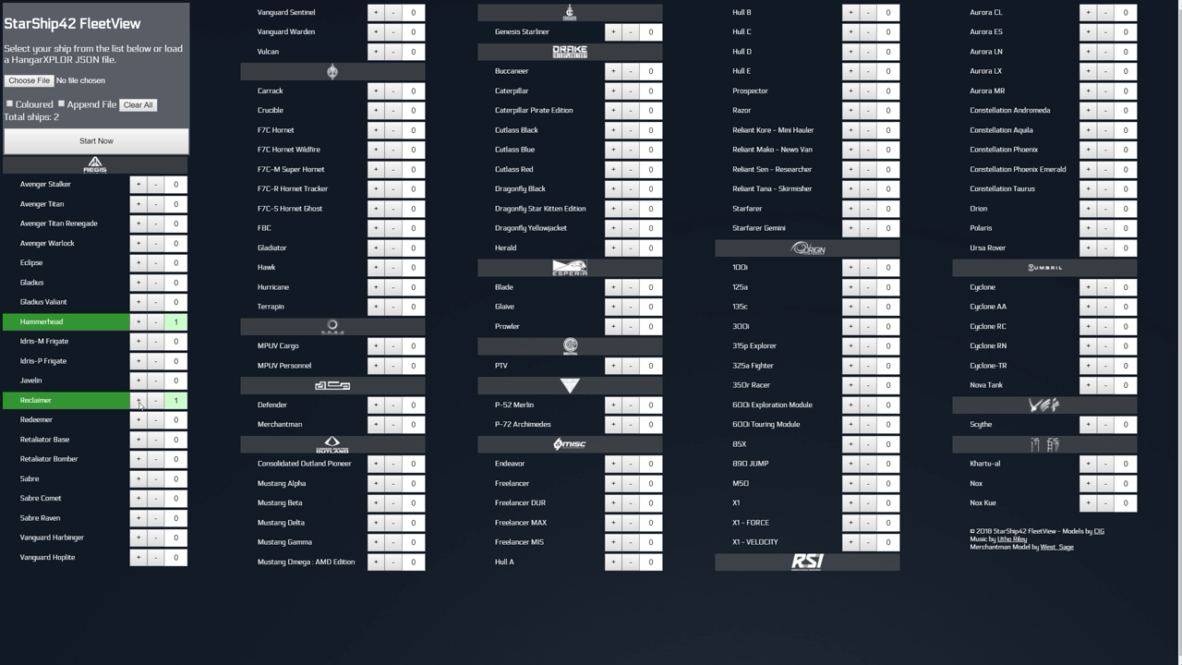
pyautogui.click(138, 500)
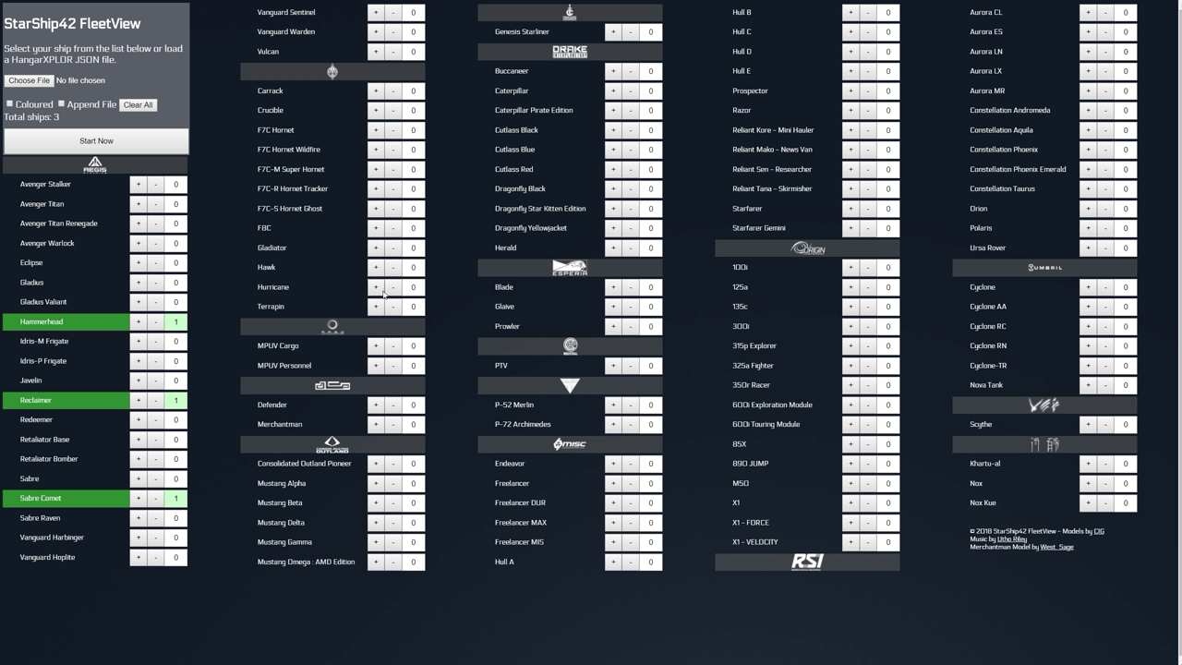
pyautogui.click(375, 288)
pyautogui.click(376, 306)
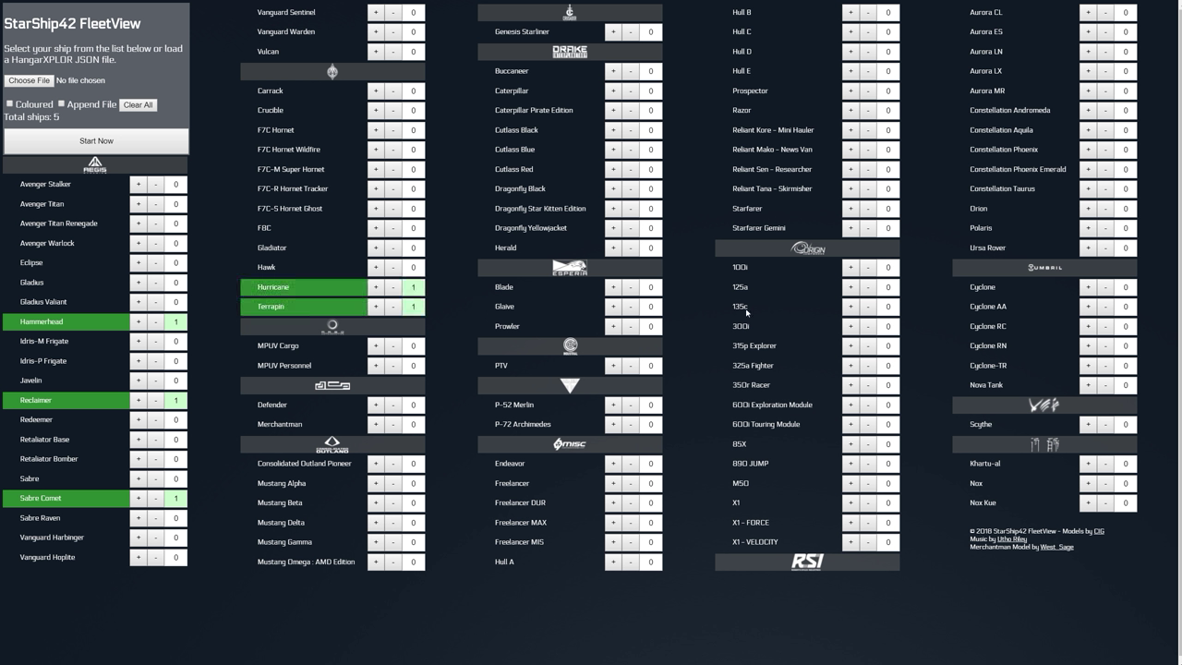
# Add one Herald, Dragonfly Yellowjacket, Dragonfly Star Kitten Edition, Dragonfly Black, Cutlass Blue and Caterpillar to the fleet
pyautogui.click(613, 248)
pyautogui.click(612, 229)
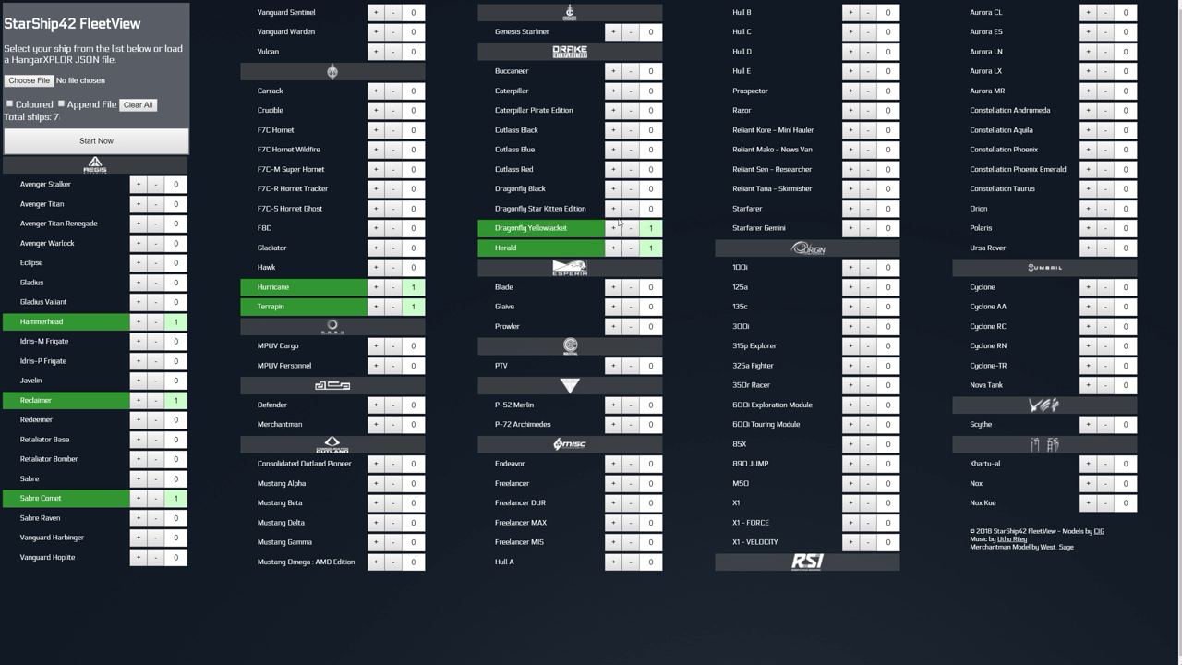
pyautogui.click(612, 208)
pyautogui.click(613, 189)
pyautogui.click(614, 150)
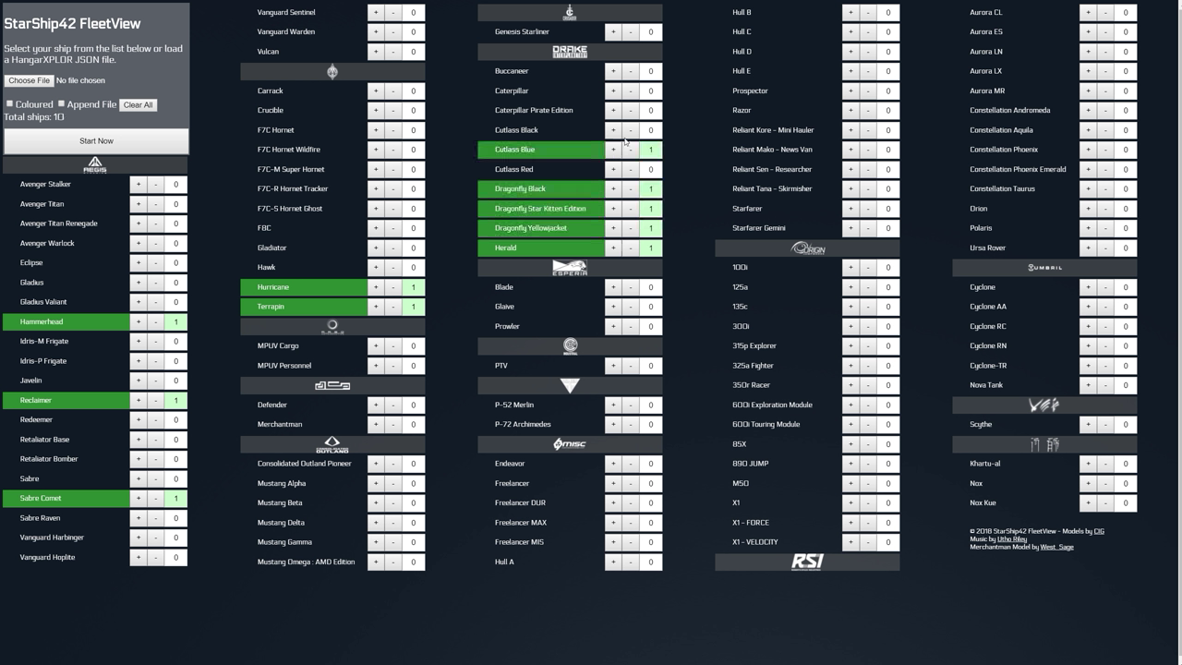
pyautogui.click(612, 91)
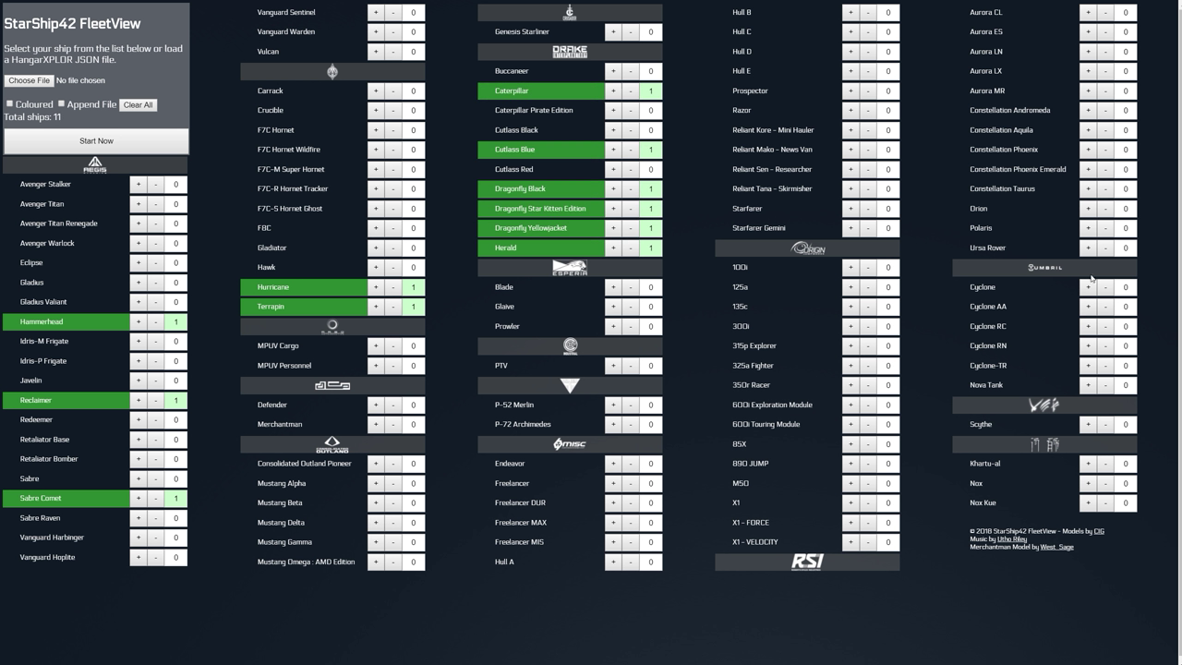
# Add one Blade, Glaive, Freelancer MAX and Hull C to the fleet, and launch the 3D fleet view with coloured ships
pyautogui.click(612, 287)
pyautogui.click(612, 307)
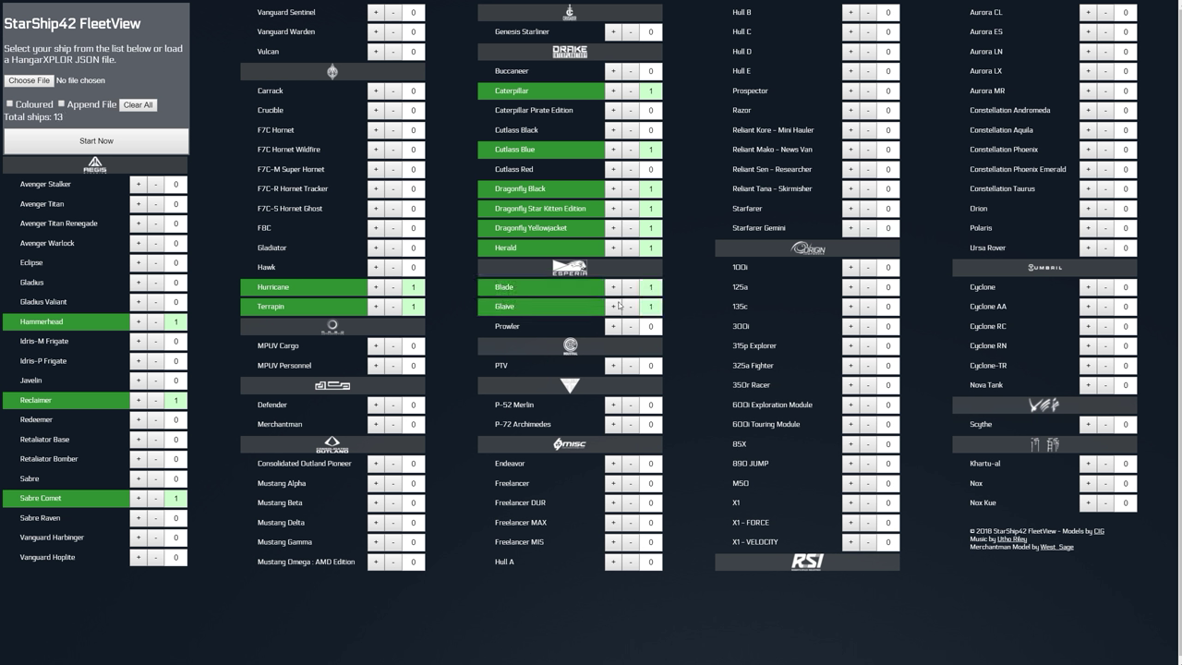
pyautogui.click(612, 523)
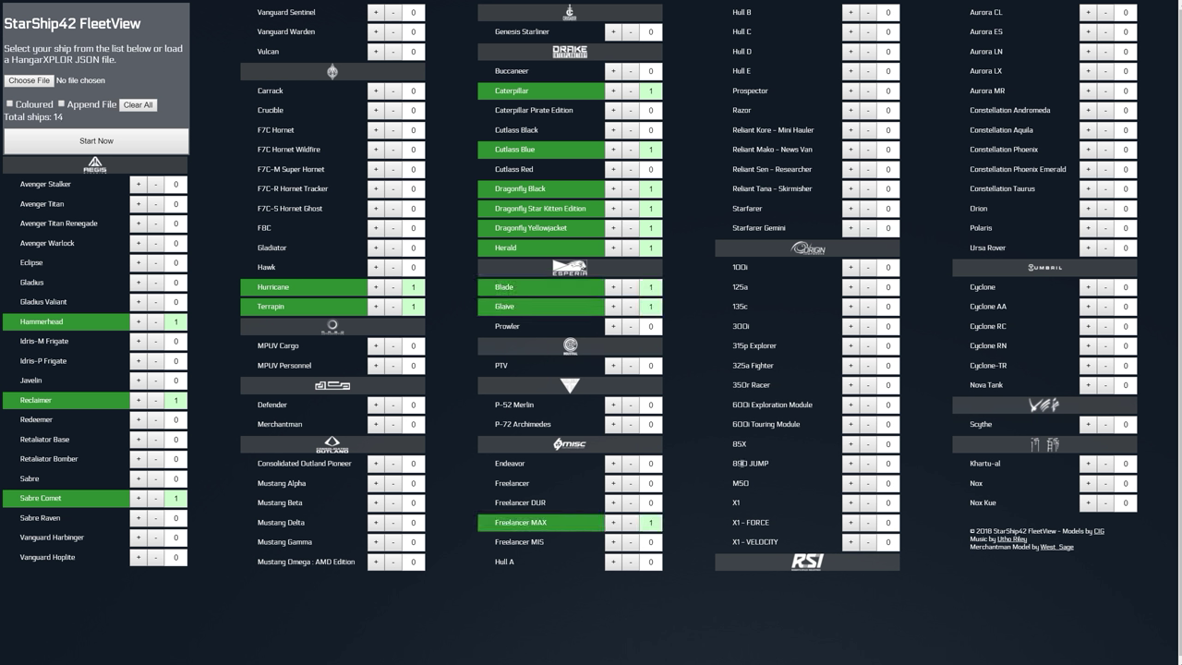
pyautogui.click(850, 32)
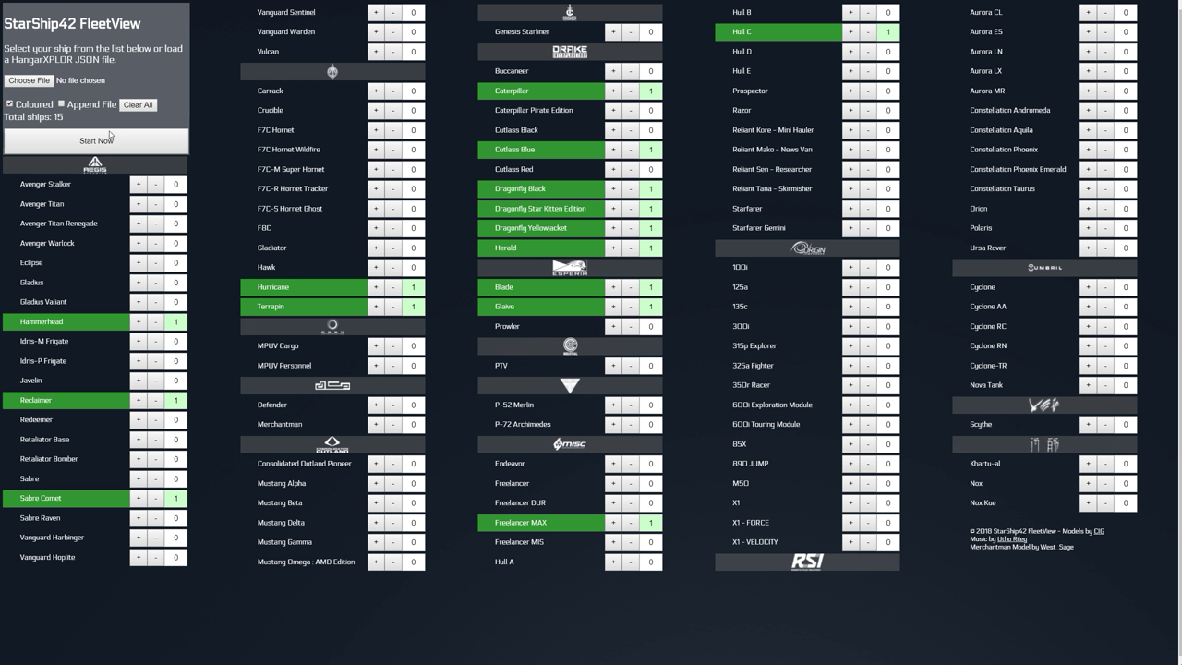
pyautogui.click(99, 142)
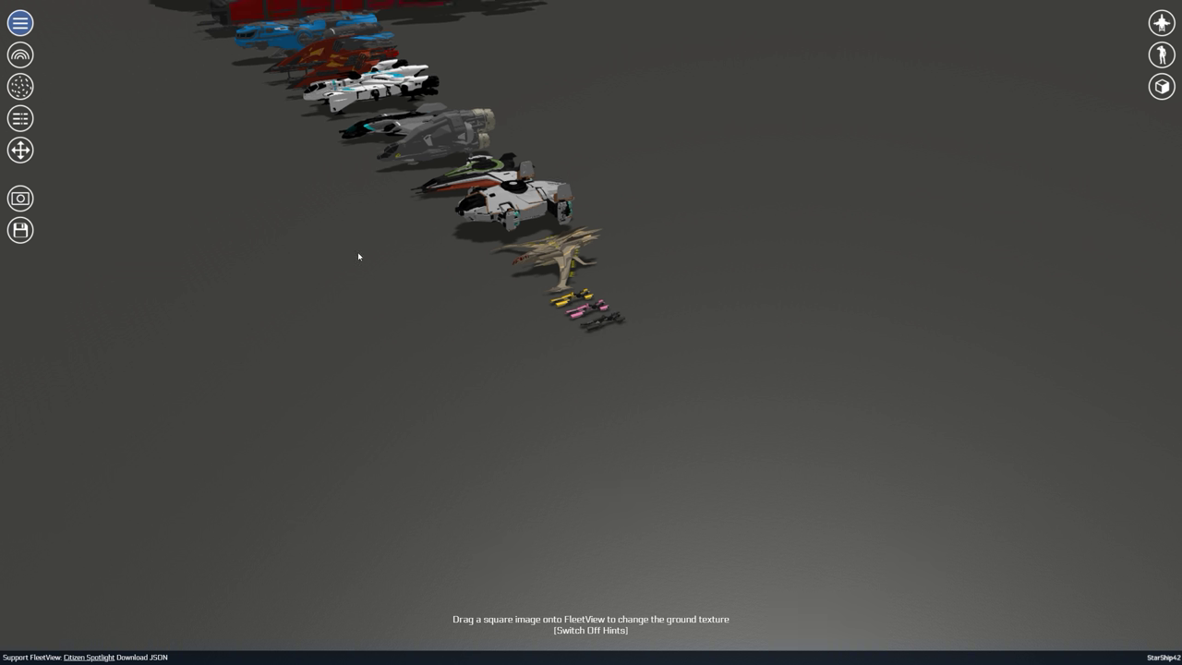
# Look over the ships lined up in a row, and rearrange the fleet in the arc formation
pyautogui.moveTo(312, 200); pyautogui.dragTo(515, 242)
pyautogui.scroll(-5, 514, 242)
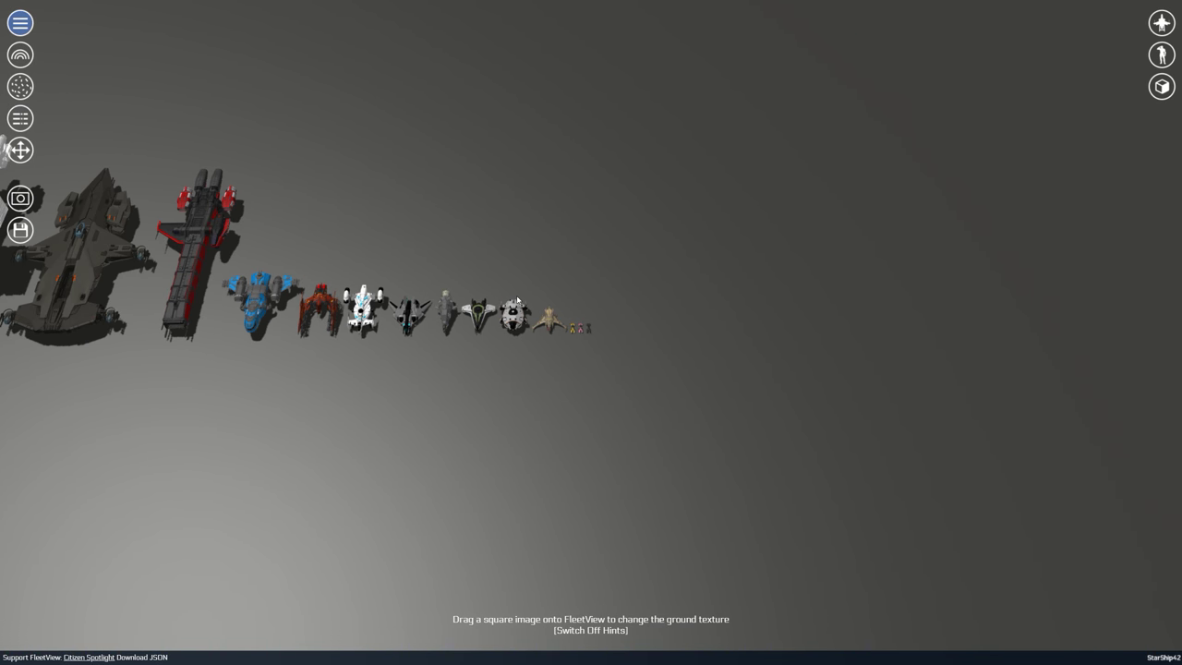
pyautogui.moveTo(584, 461); pyautogui.dragTo(602, 506, button='right')
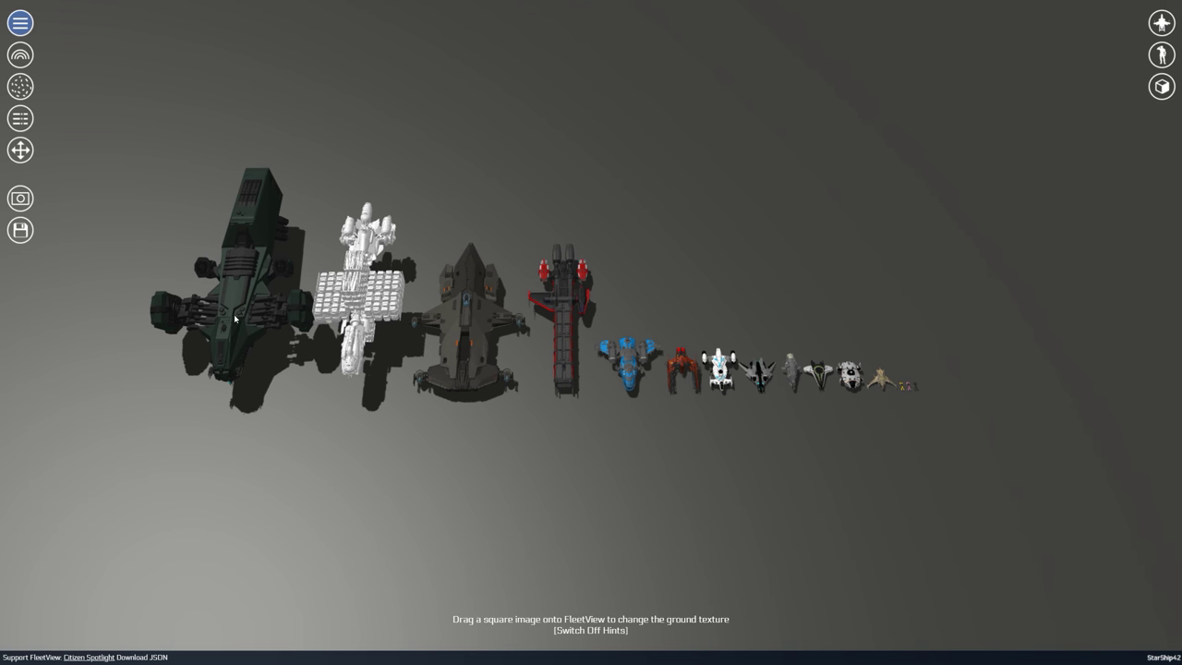
pyautogui.moveTo(357, 391); pyautogui.dragTo(362, 343)
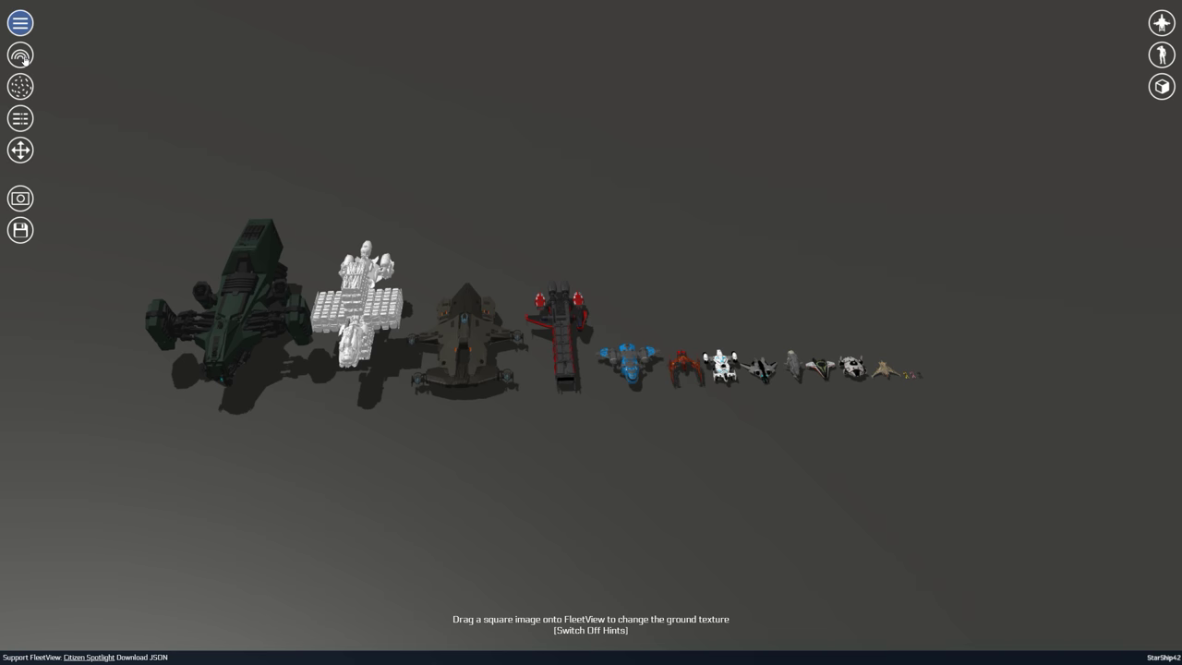
pyautogui.click(20, 55)
pyautogui.moveTo(991, 424); pyautogui.dragTo(863, 421)
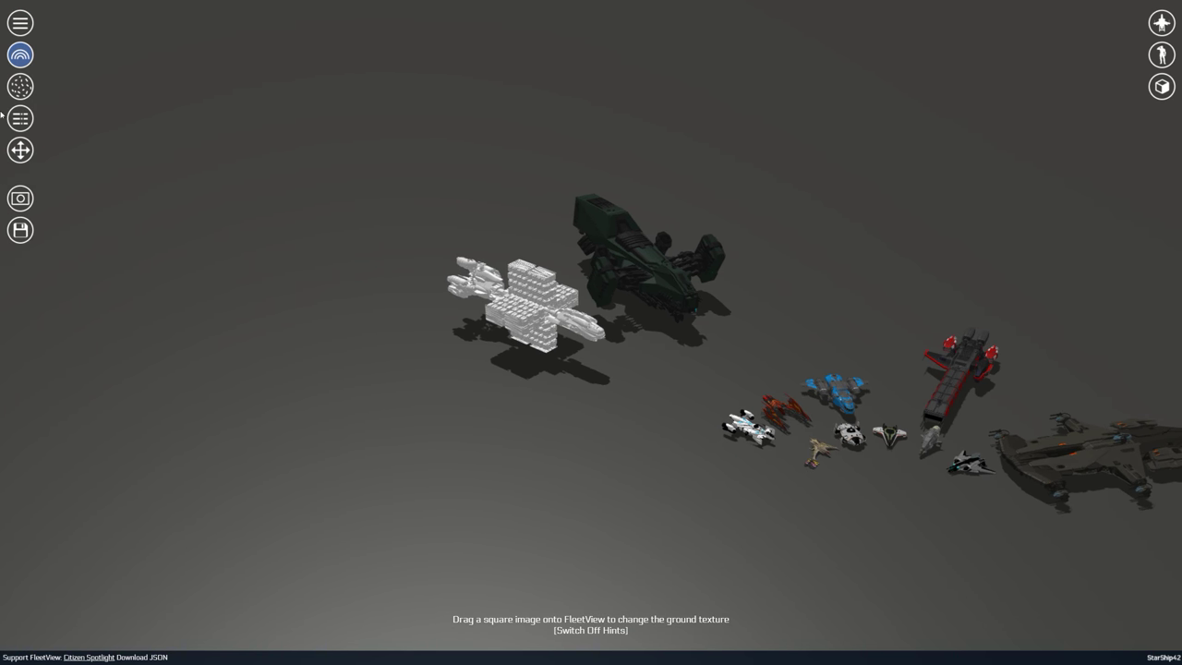
# Preview the fleet in the scattered layout and the labelled size list, and restore the straight line formation
pyautogui.click(22, 88)
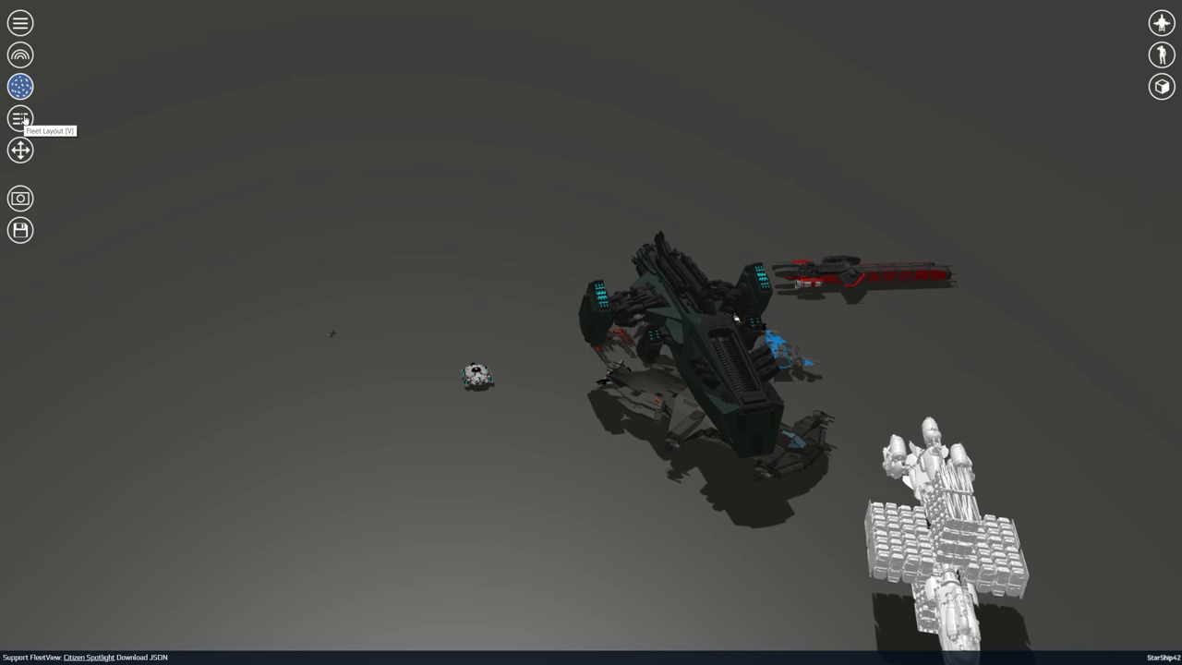
pyautogui.click(20, 118)
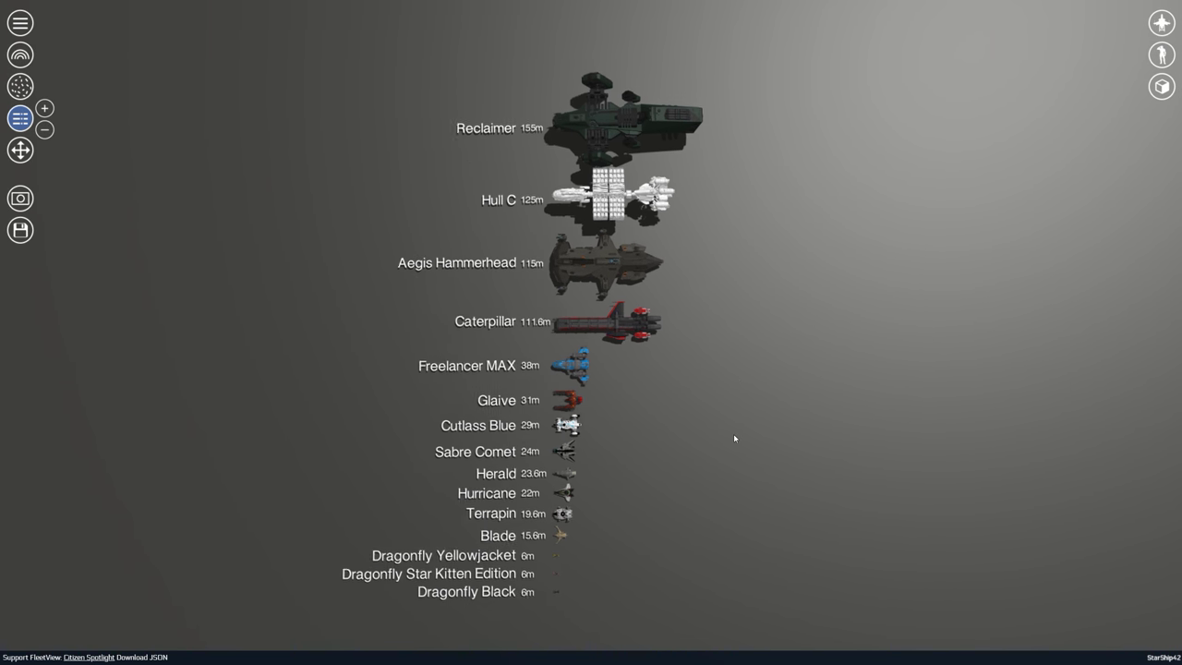
pyautogui.click(25, 34)
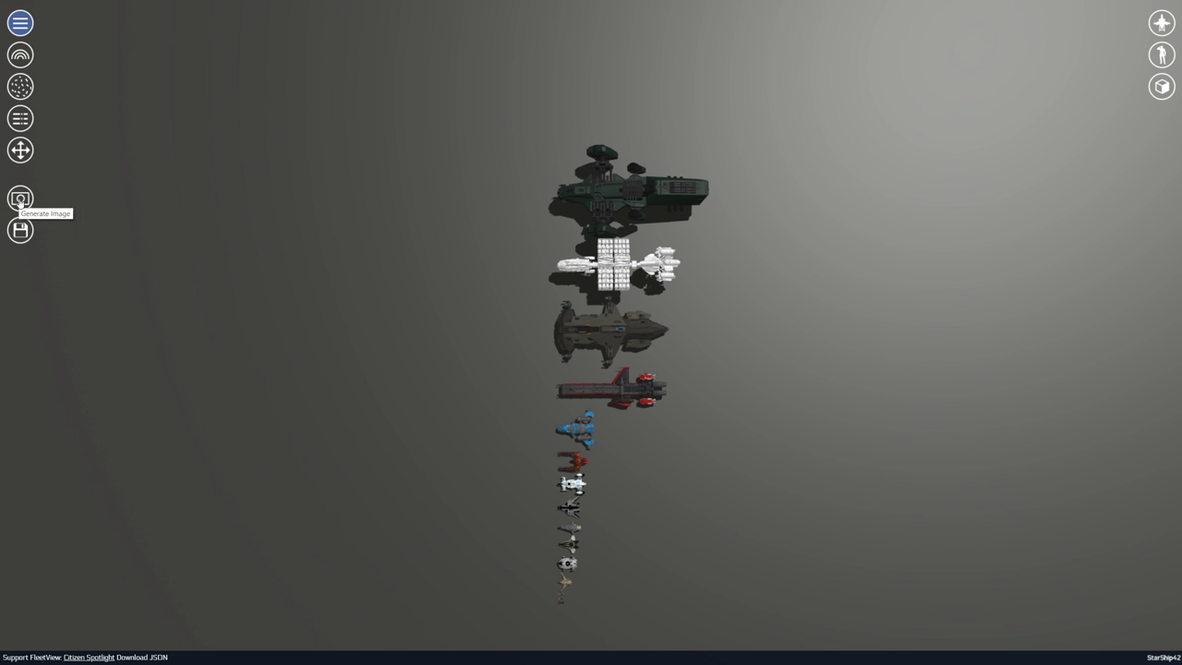
pyautogui.moveTo(512, 396); pyautogui.dragTo(797, 277)
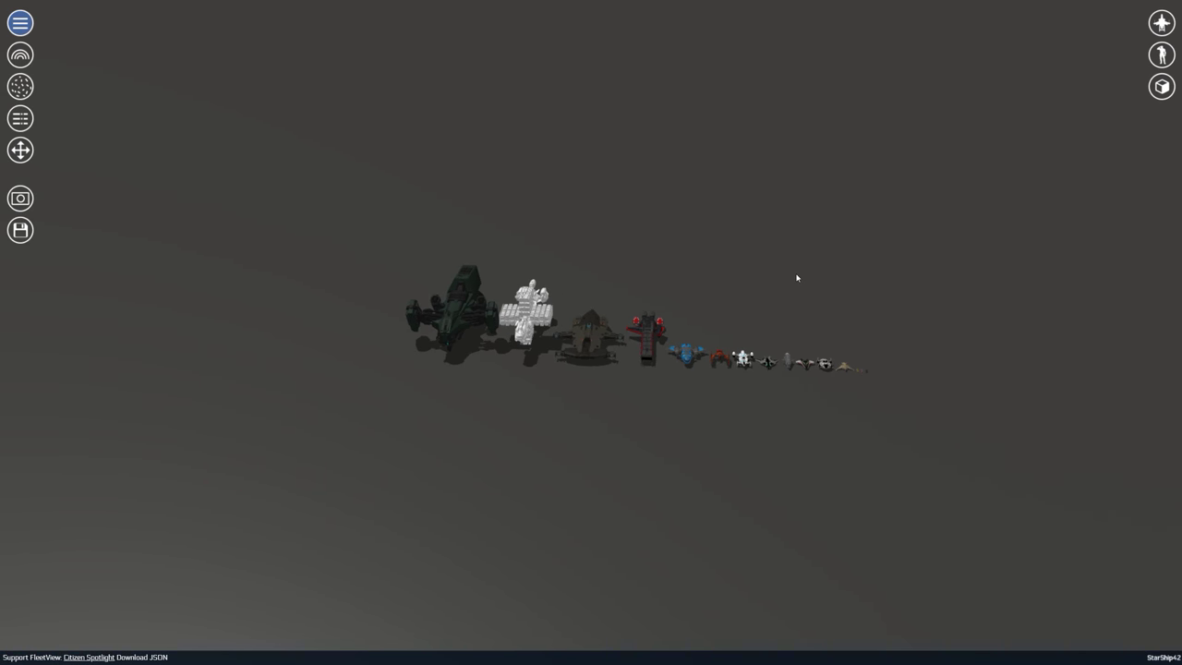
# Show the fleet's crew figures beside the ships and its cargo capacity, and turn the cargo display off again
pyautogui.click(1163, 57)
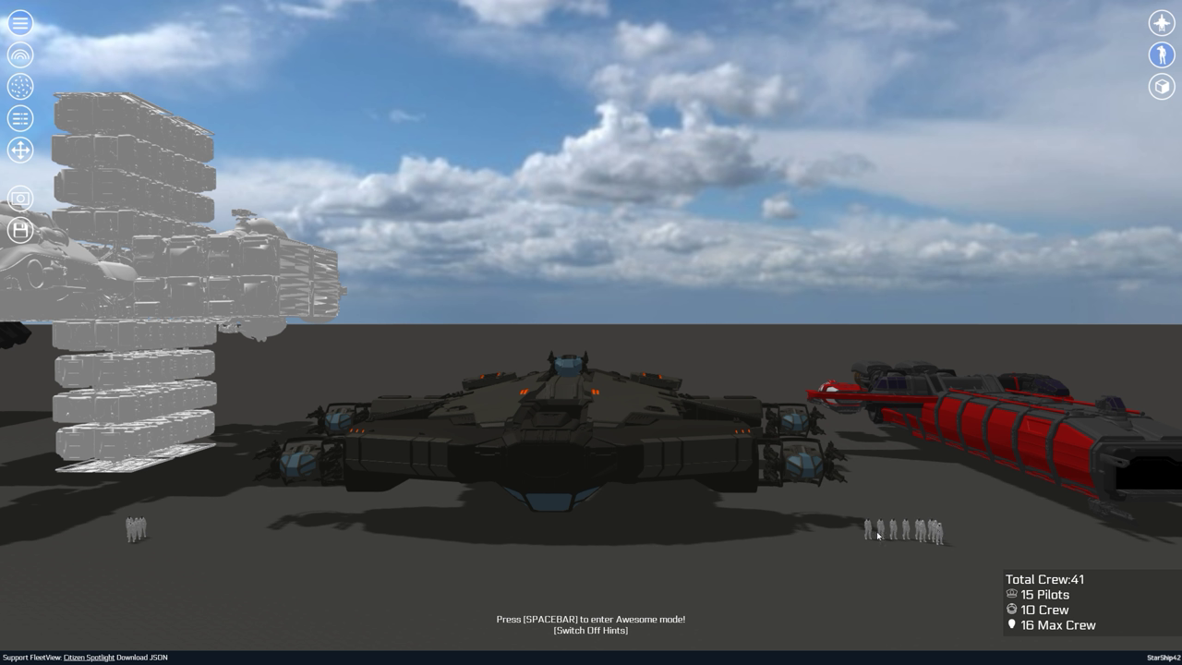
pyautogui.moveTo(110, 556); pyautogui.dragTo(145, 504)
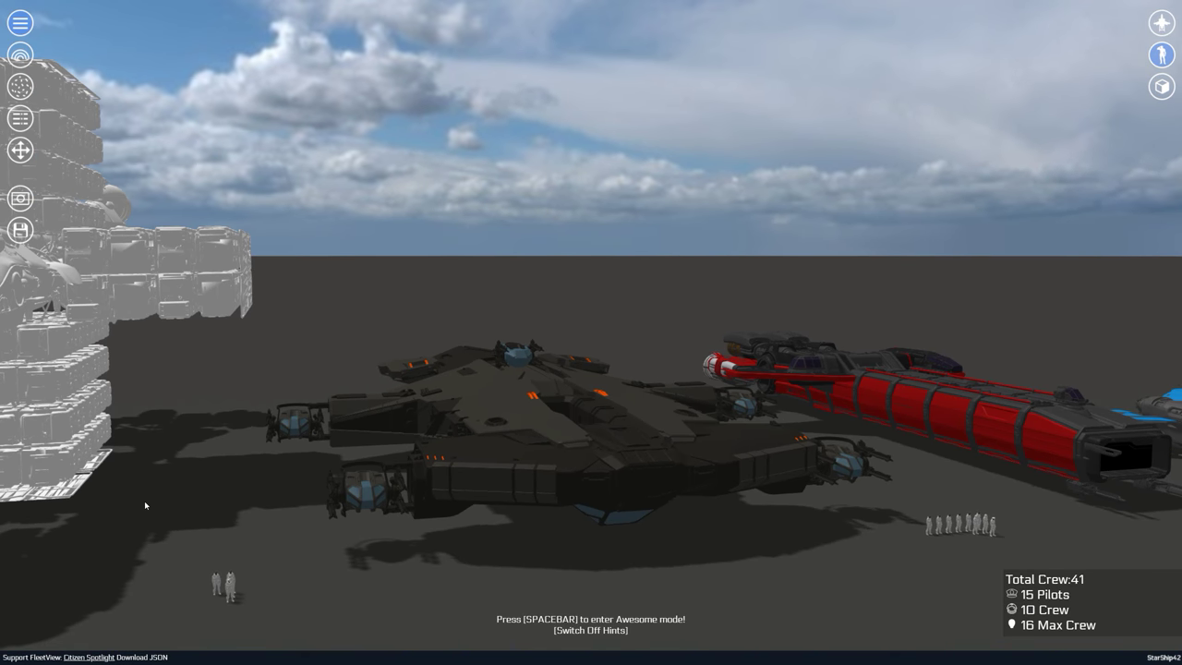
pyautogui.scroll(-10, 157, 480)
pyautogui.scroll(2, 261, 434)
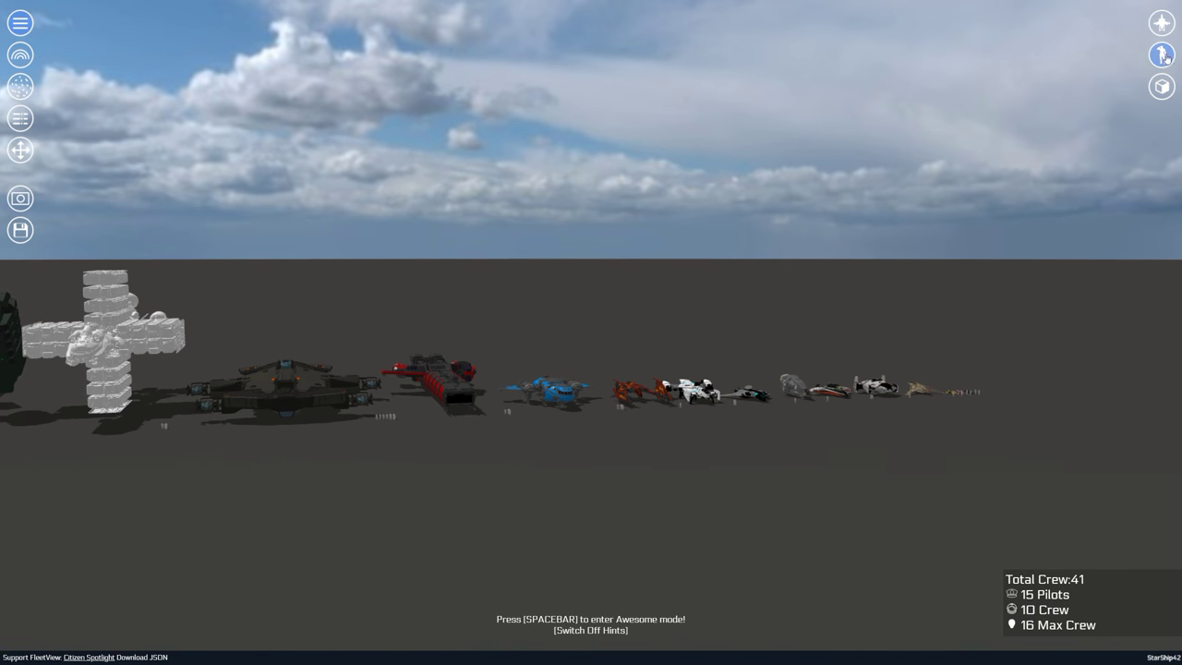
pyautogui.click(1162, 86)
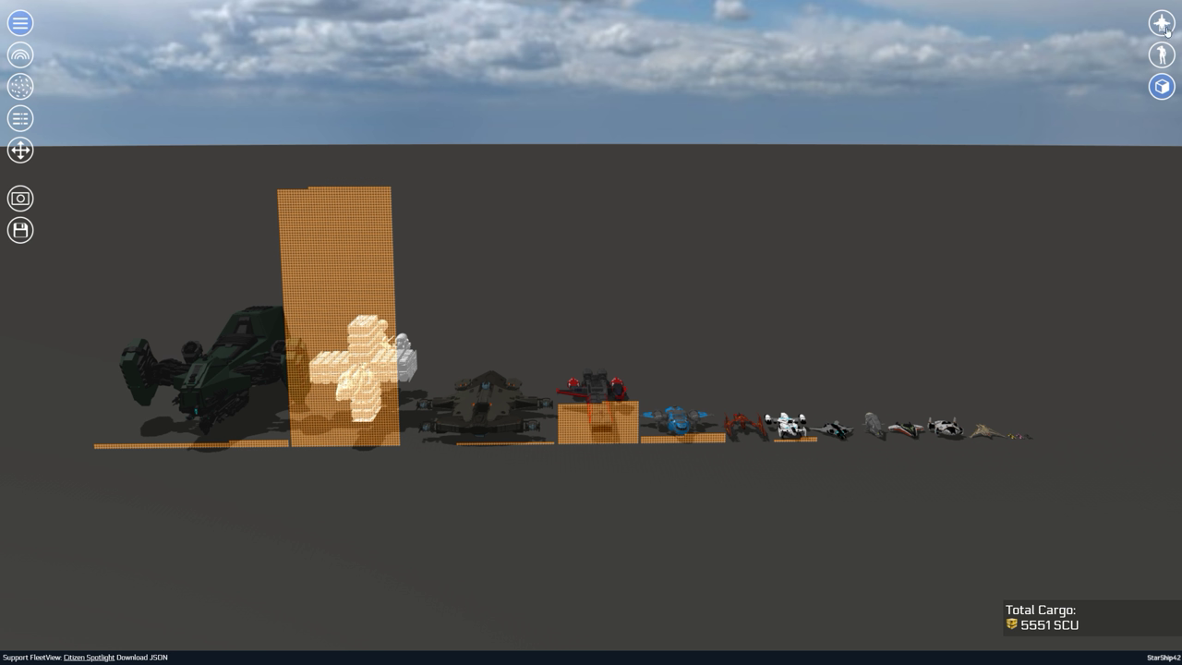
pyautogui.click(1162, 87)
# Examine the lined-up fleet from the front, above and the side to compare the ship sizes
pyautogui.scroll(3, 492, 369)
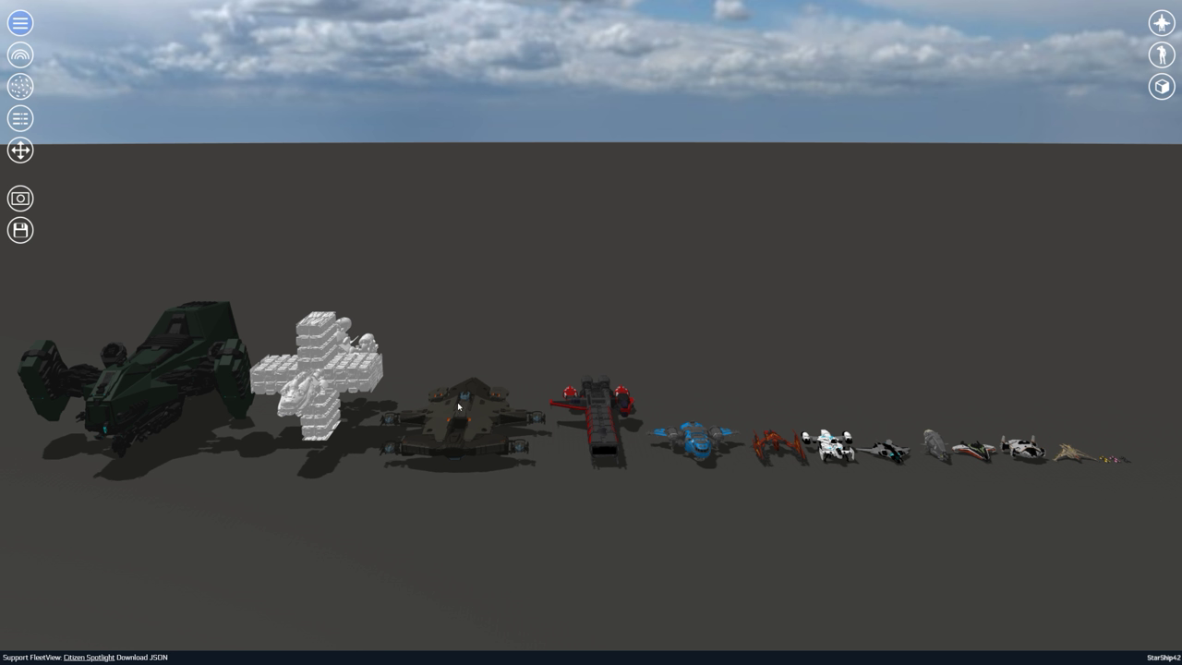
pyautogui.scroll(-1, 436, 330)
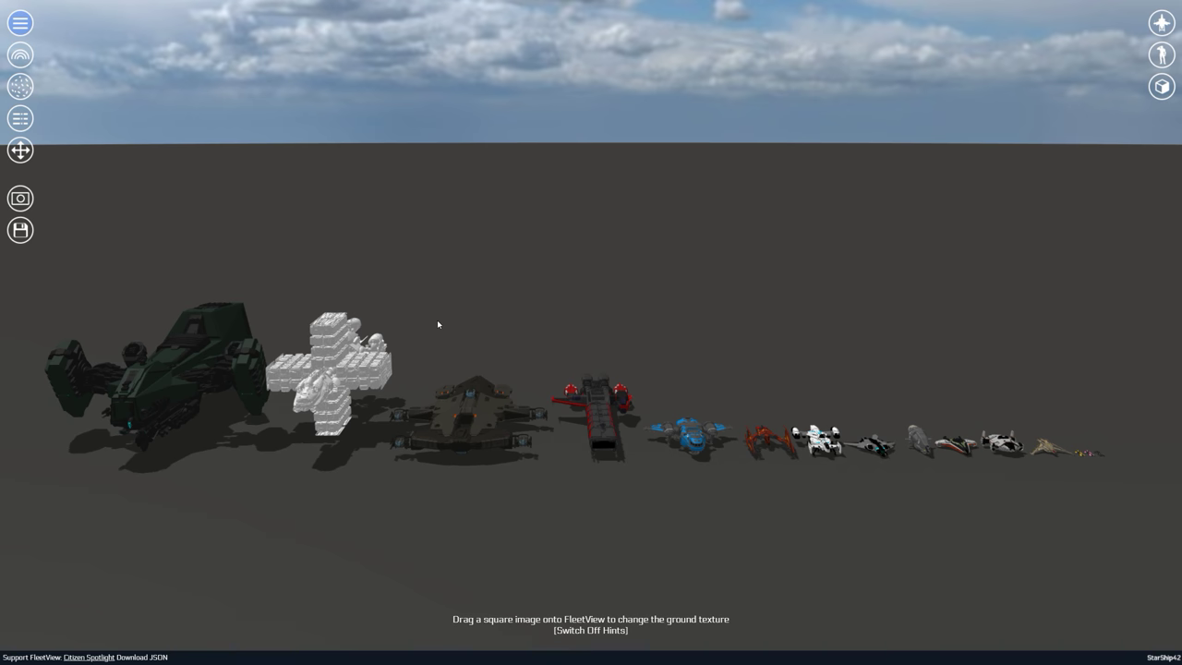
pyautogui.scroll(-3, 459, 305)
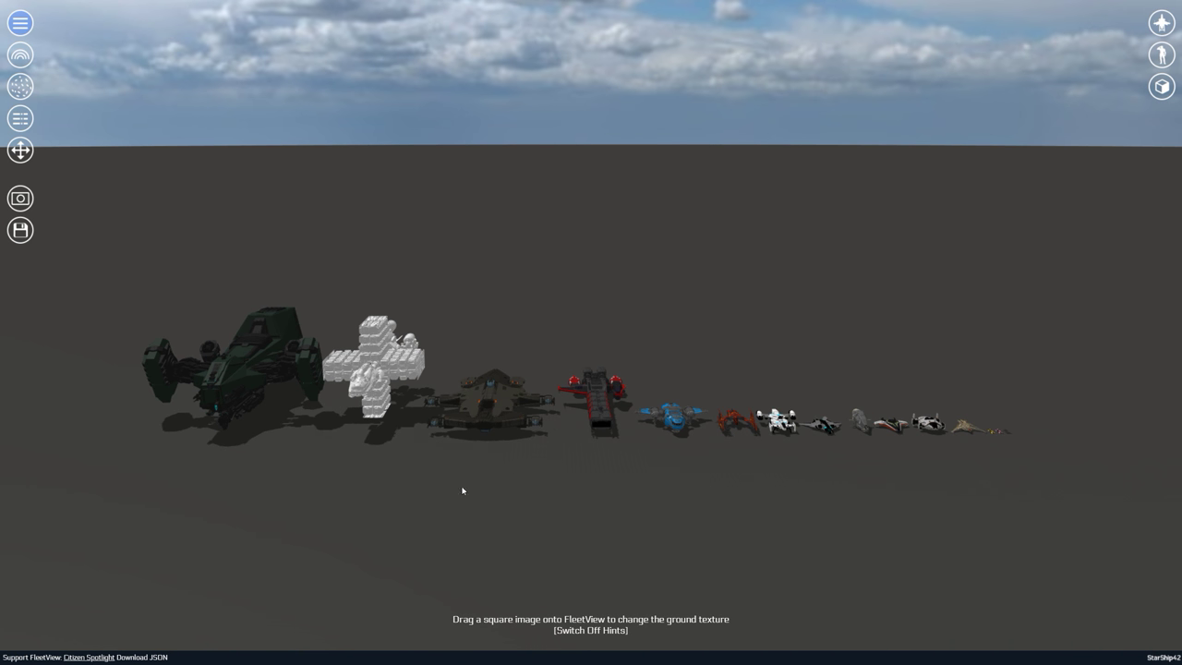
pyautogui.moveTo(516, 213); pyautogui.dragTo(521, 243)
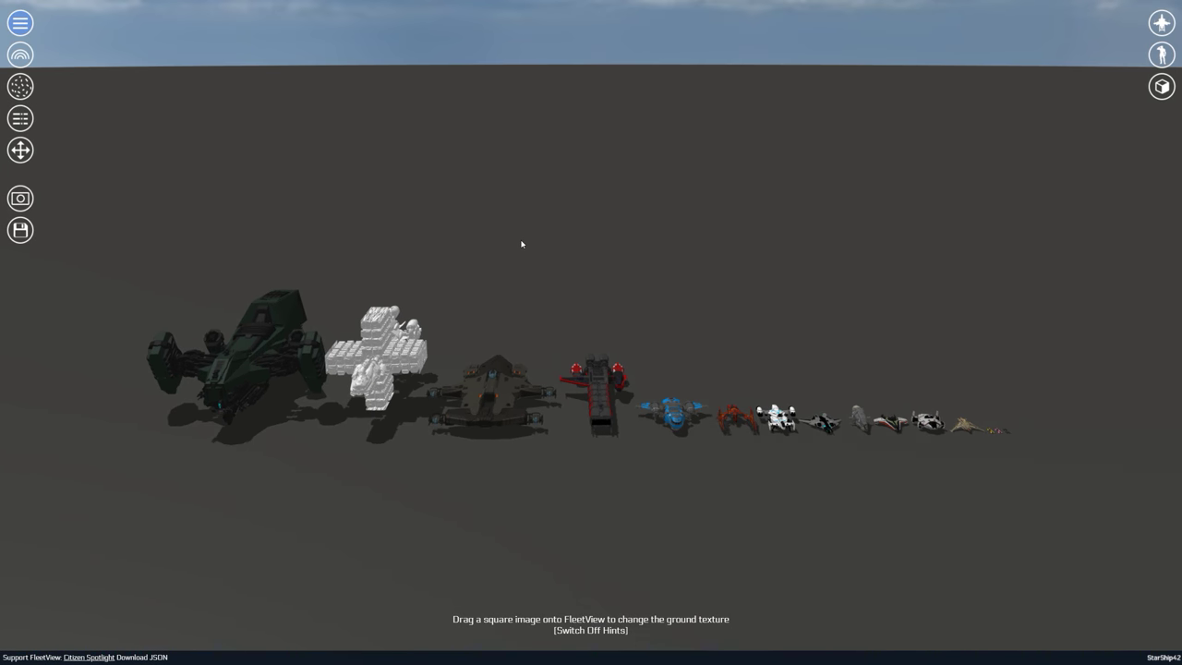
pyautogui.scroll(2, 520, 339)
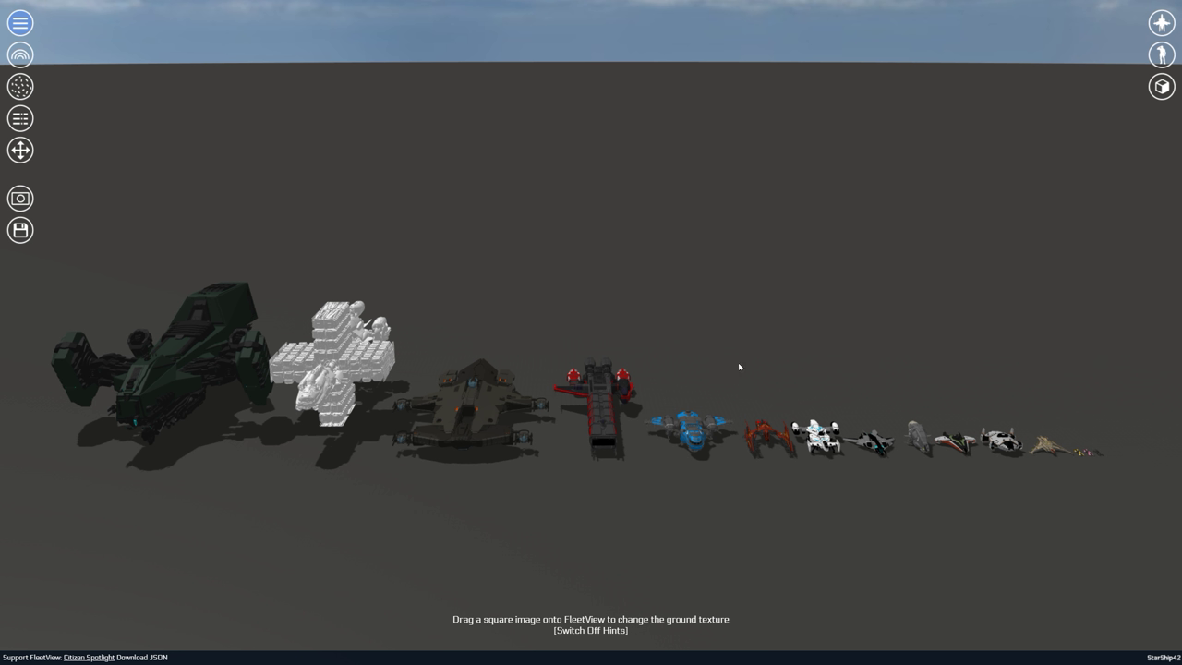
pyautogui.moveTo(979, 425); pyautogui.dragTo(813, 392)
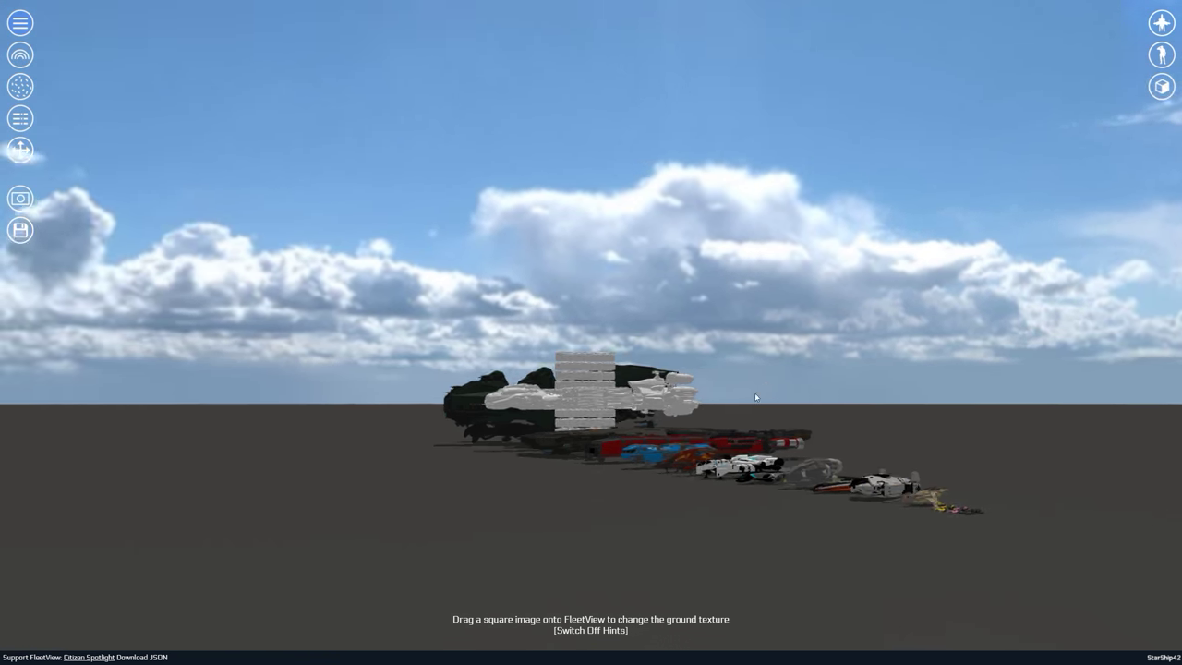
pyautogui.scroll(4, 812, 570)
pyautogui.moveTo(813, 569); pyautogui.dragTo(952, 530)
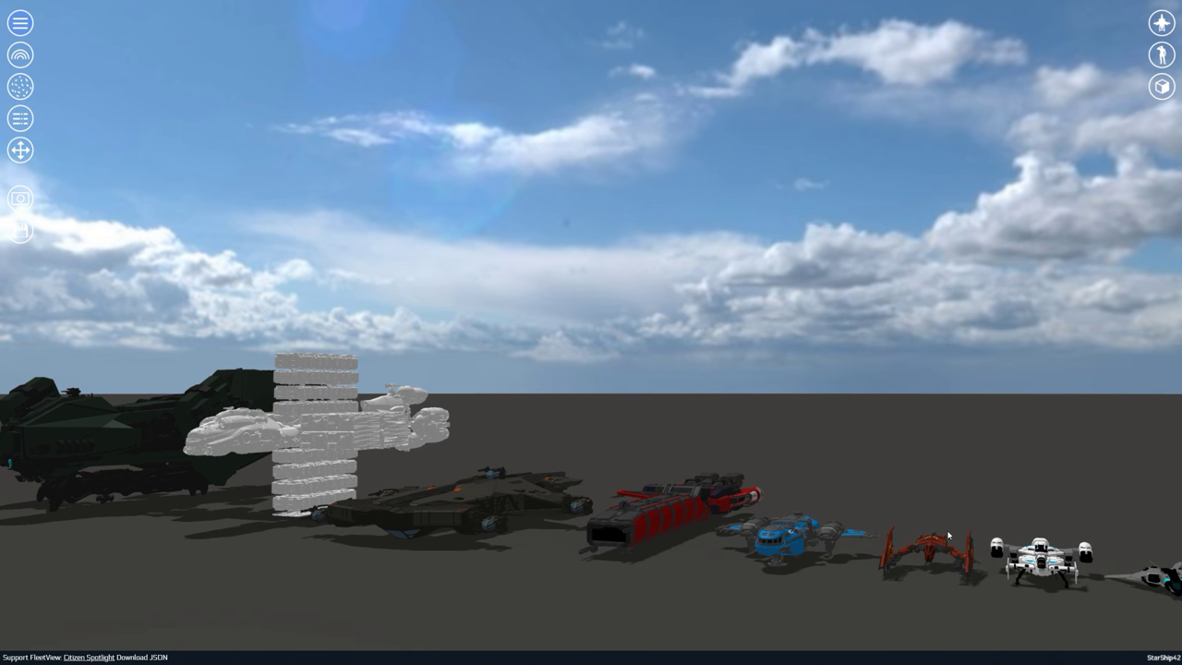